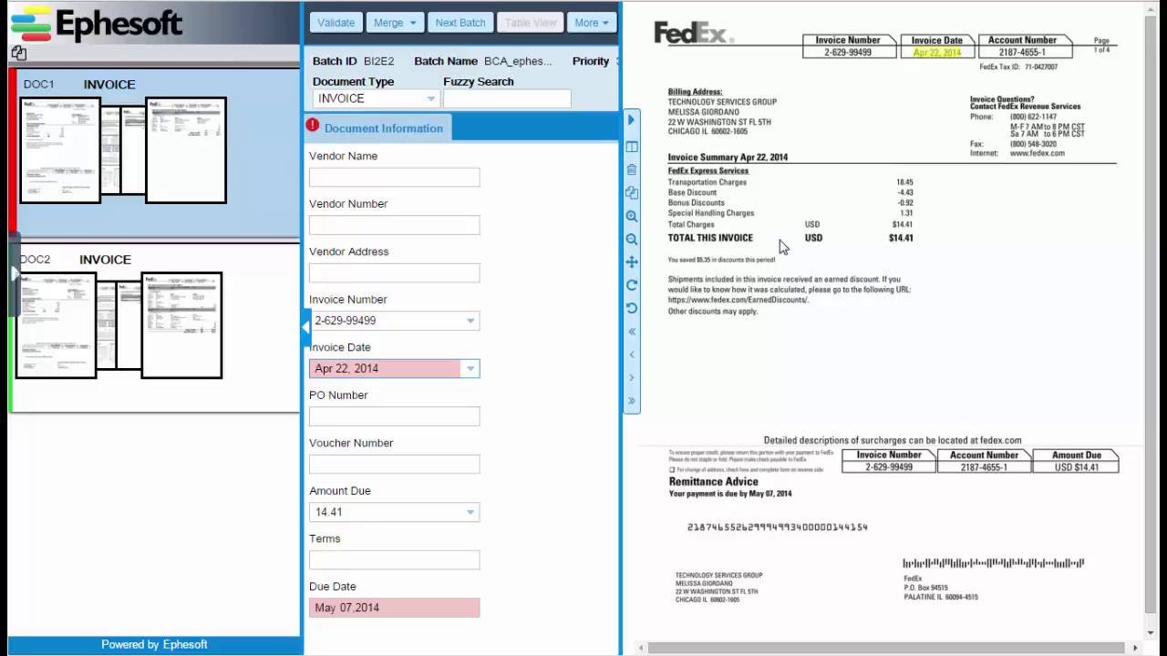
# - Fill the first invoice's vendor name, number and address by fuzzy searching for FedEx and accepting the matching vendor record
pyautogui.click(359, 316)
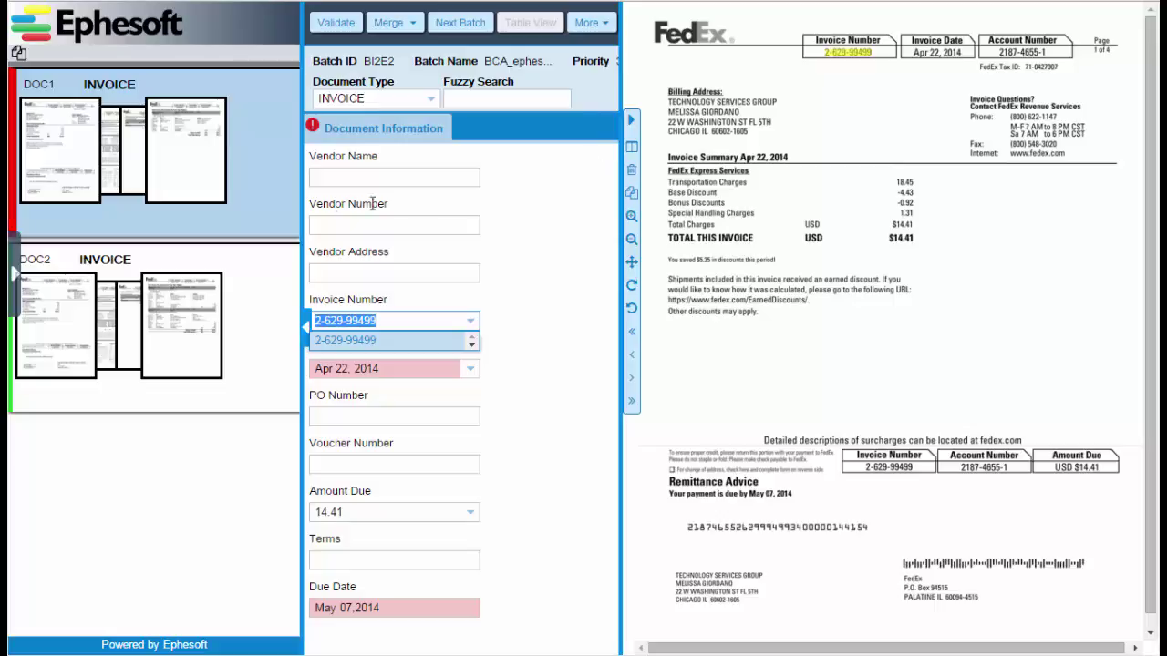
pyautogui.click(494, 98)
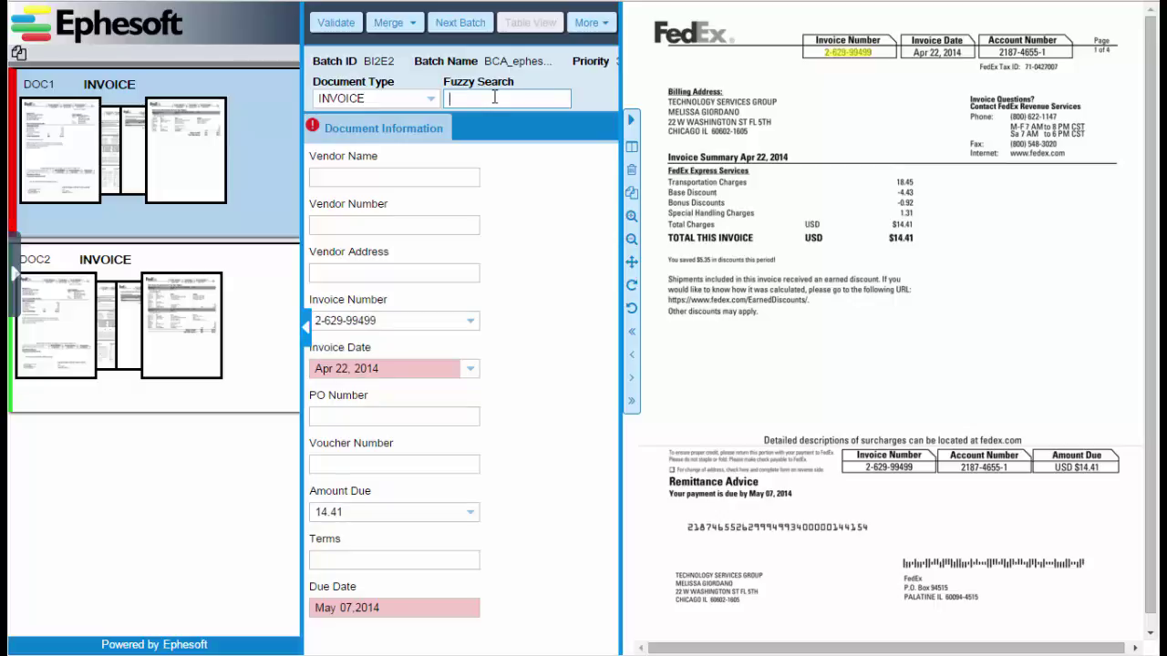
pyautogui.write('FedEx')
pyautogui.press('Return')
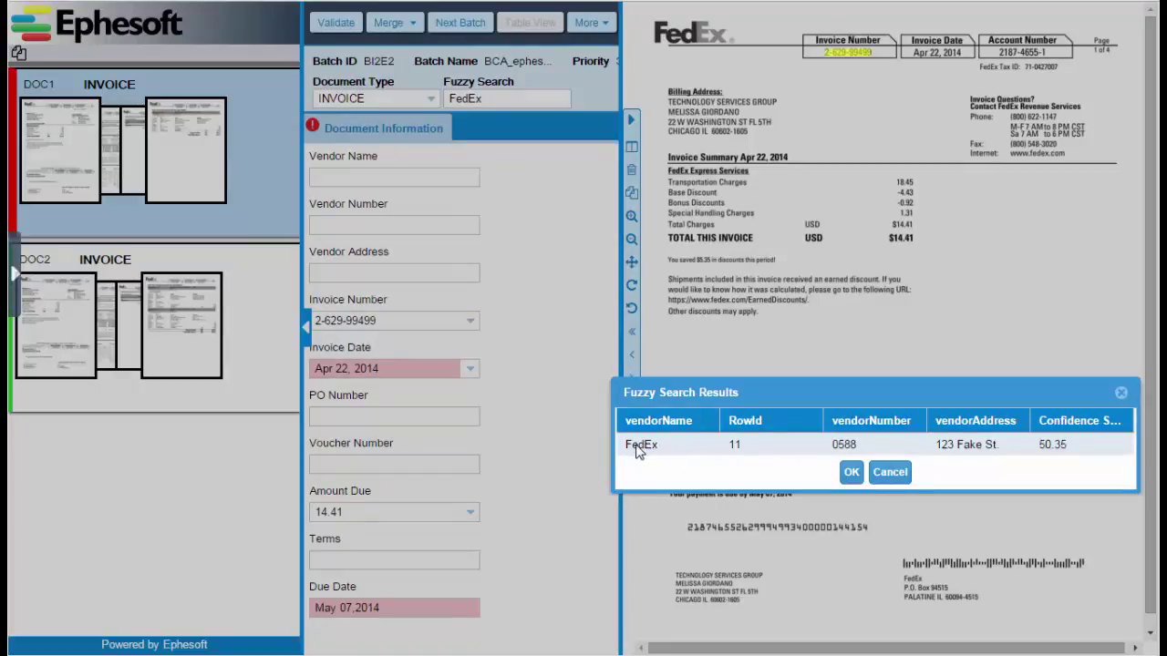
pyautogui.click(851, 473)
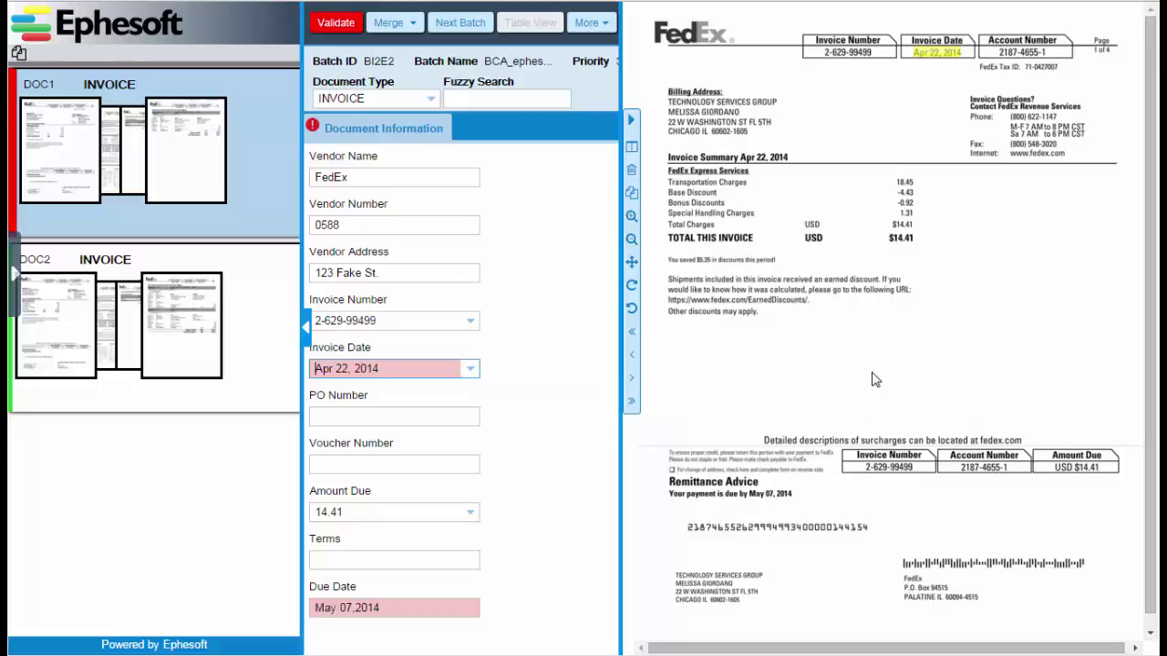
# - Fill the second invoice's Due Date by capturing Apr 08, 2015 from the remittance advice on the page image
pyautogui.click(122, 326)
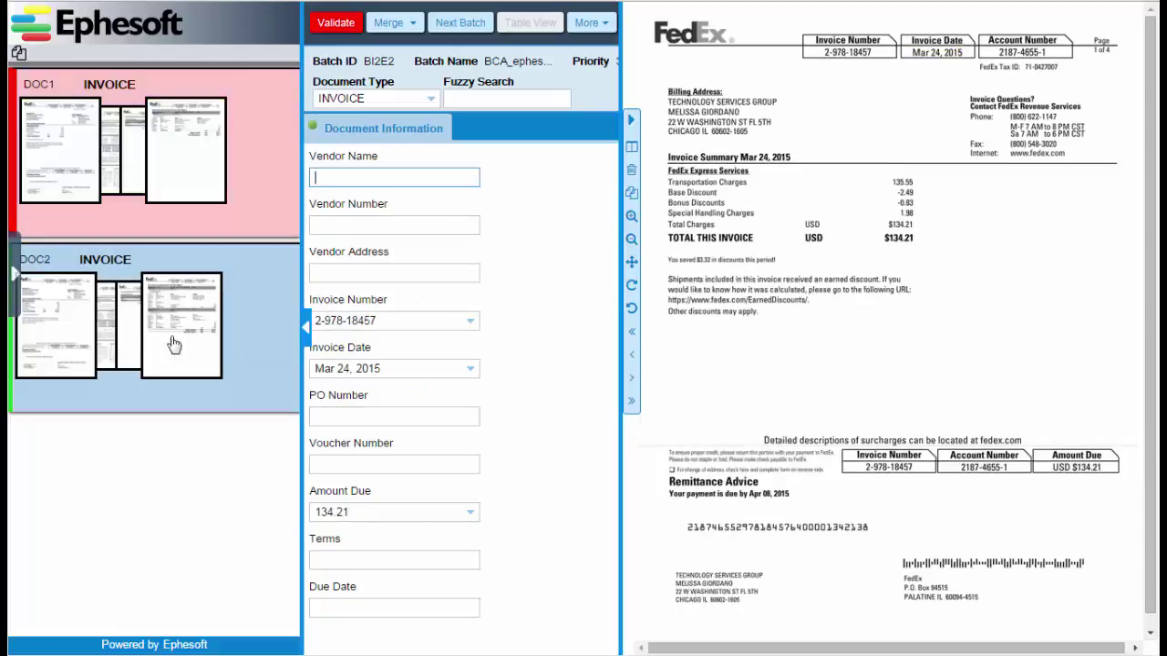
pyautogui.click(358, 610)
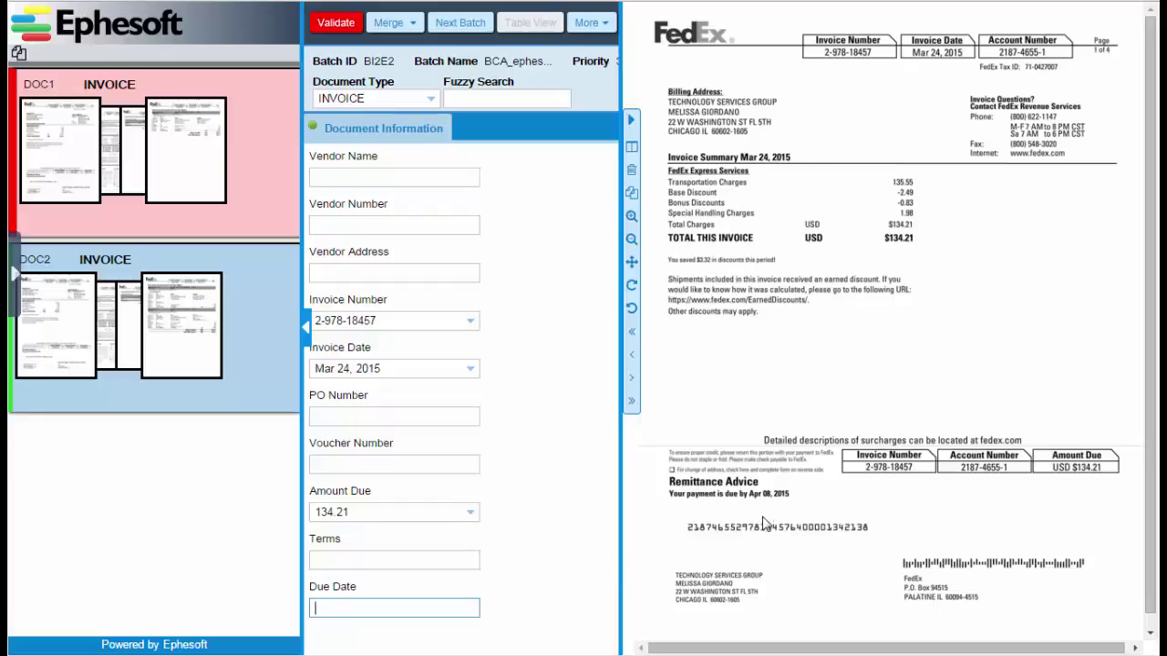
pyautogui.moveTo(746, 489); pyautogui.dragTo(799, 507)
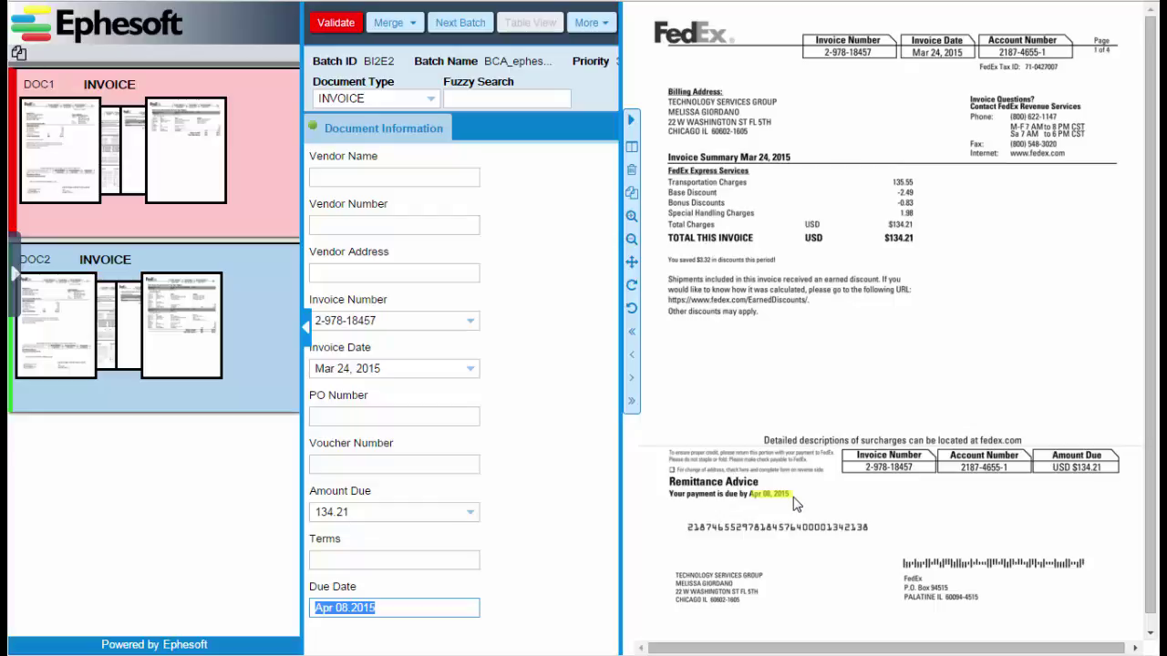
# - Confirm the first invoice's flagged invoice date and due date, and validate the batch
pyautogui.click(345, 30)
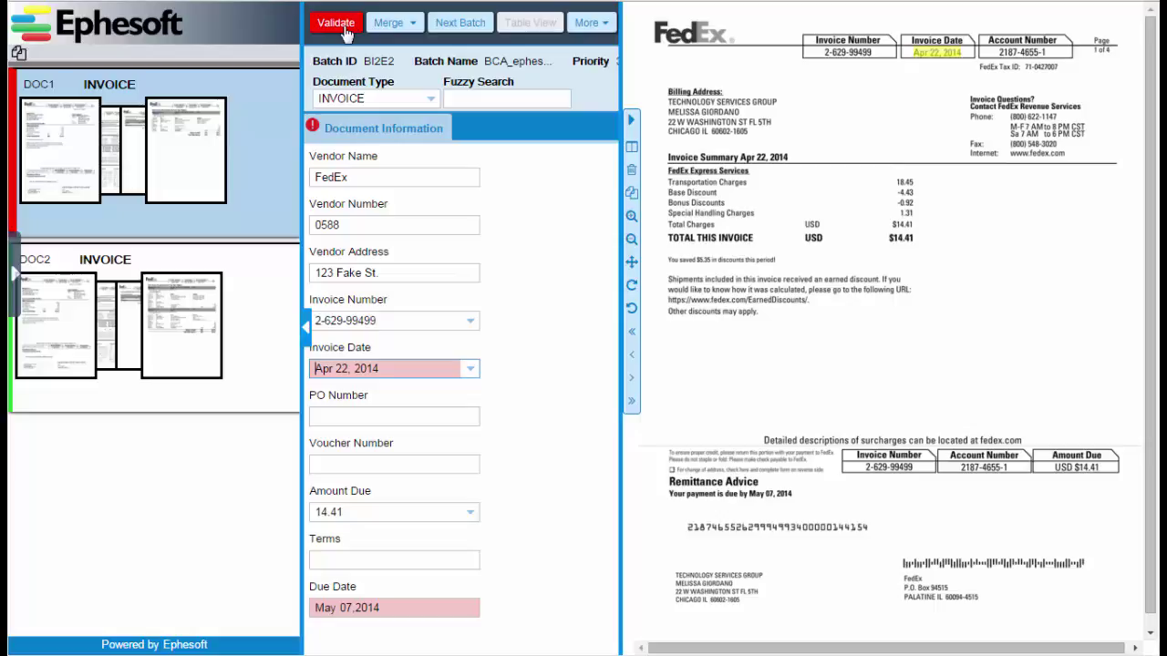
pyautogui.press('Return')
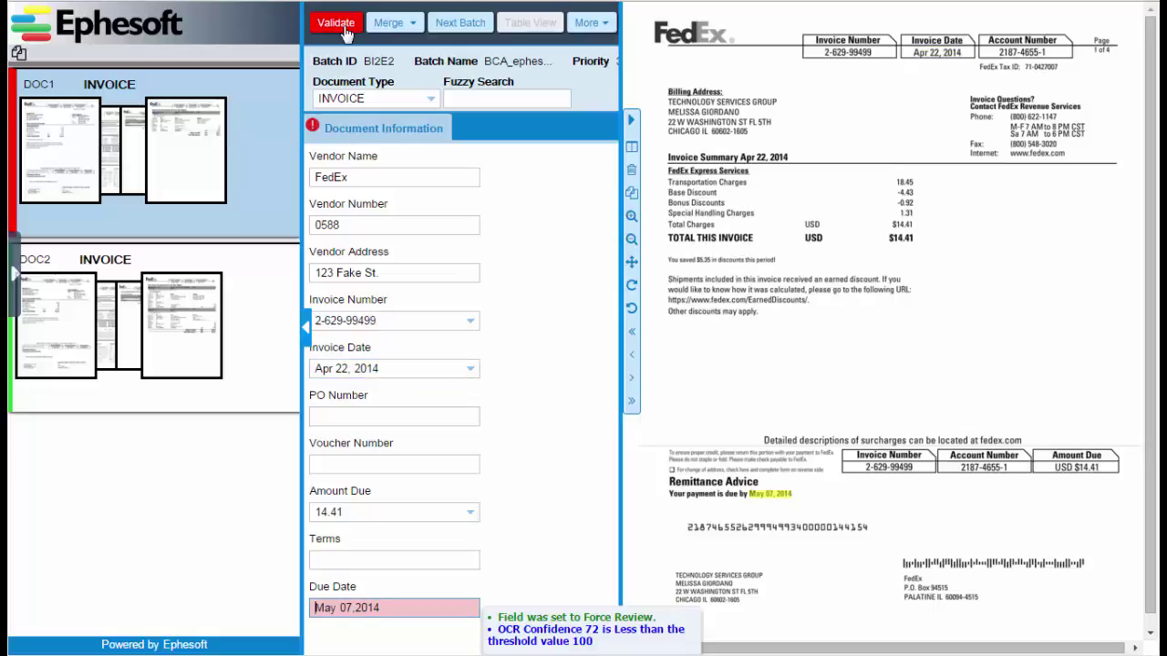
pyautogui.press('Return')
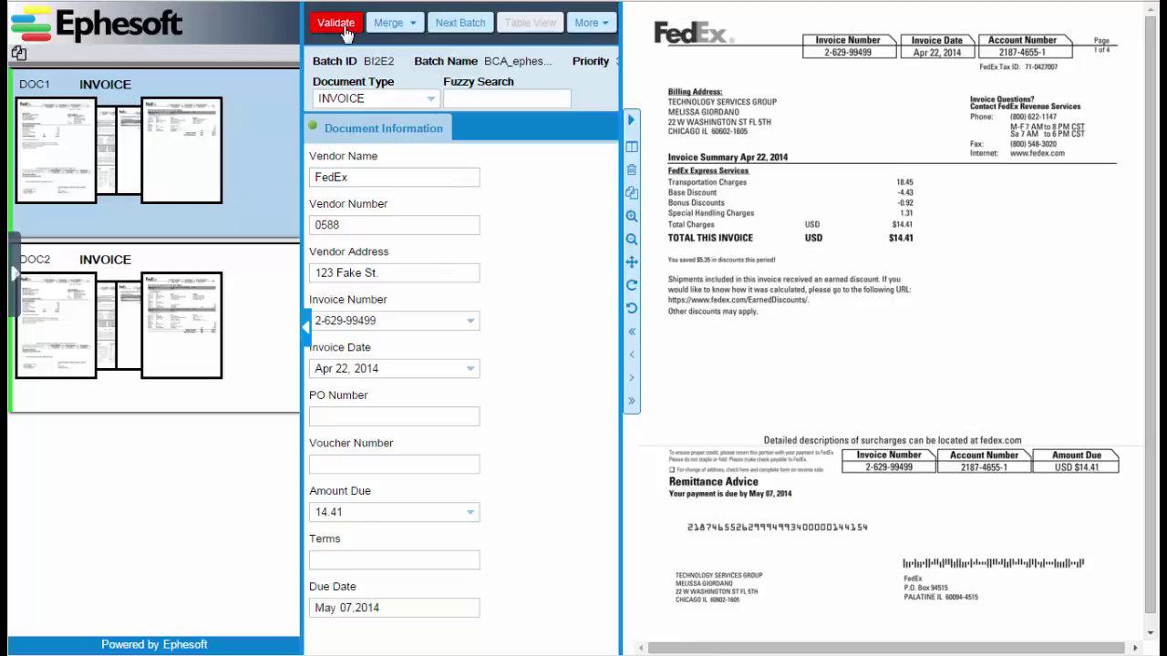
pyautogui.click(343, 26)
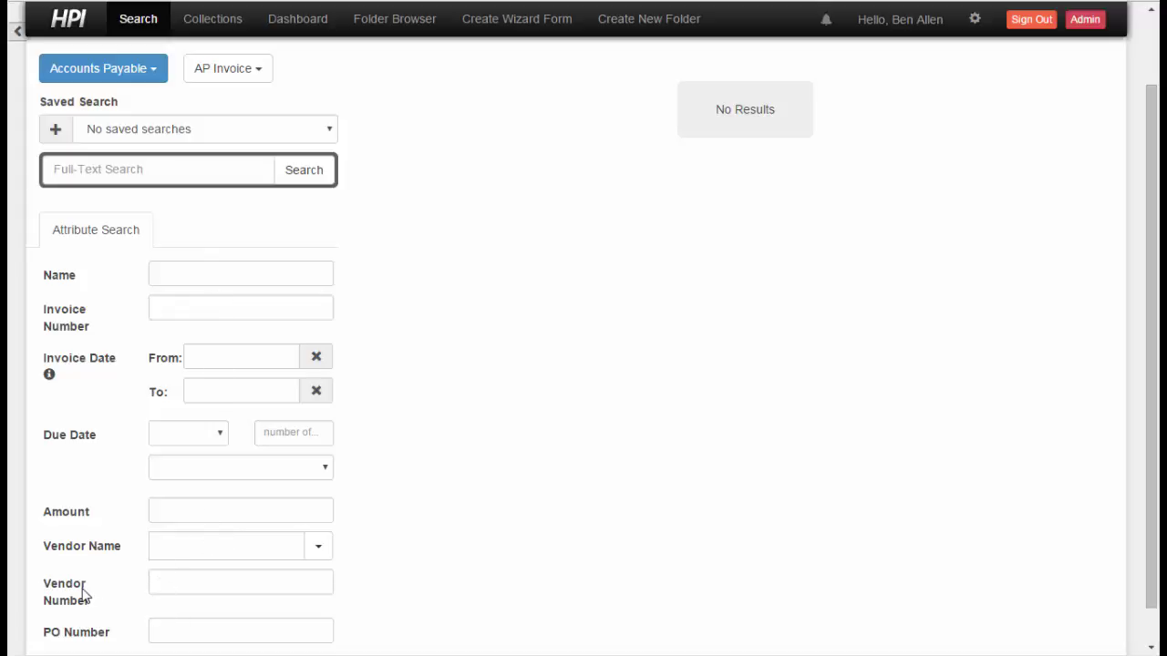
# - In HPI, search the Accounts Payable AP invoices for vendor name FedEx
pyautogui.click(319, 557)
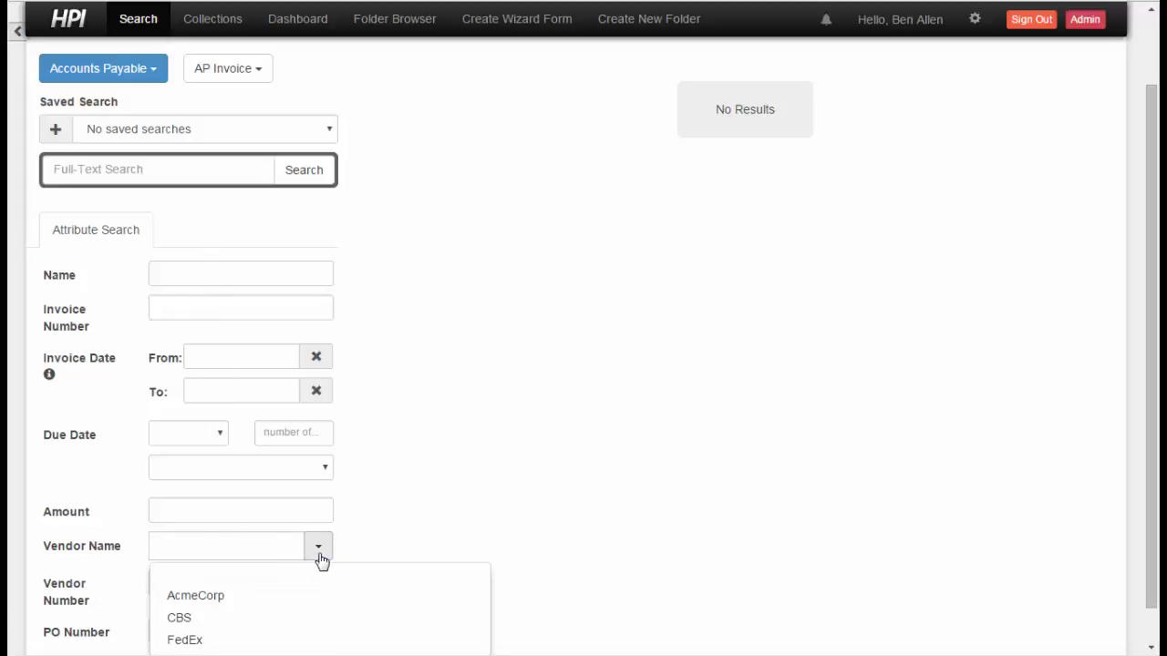
pyautogui.click(197, 641)
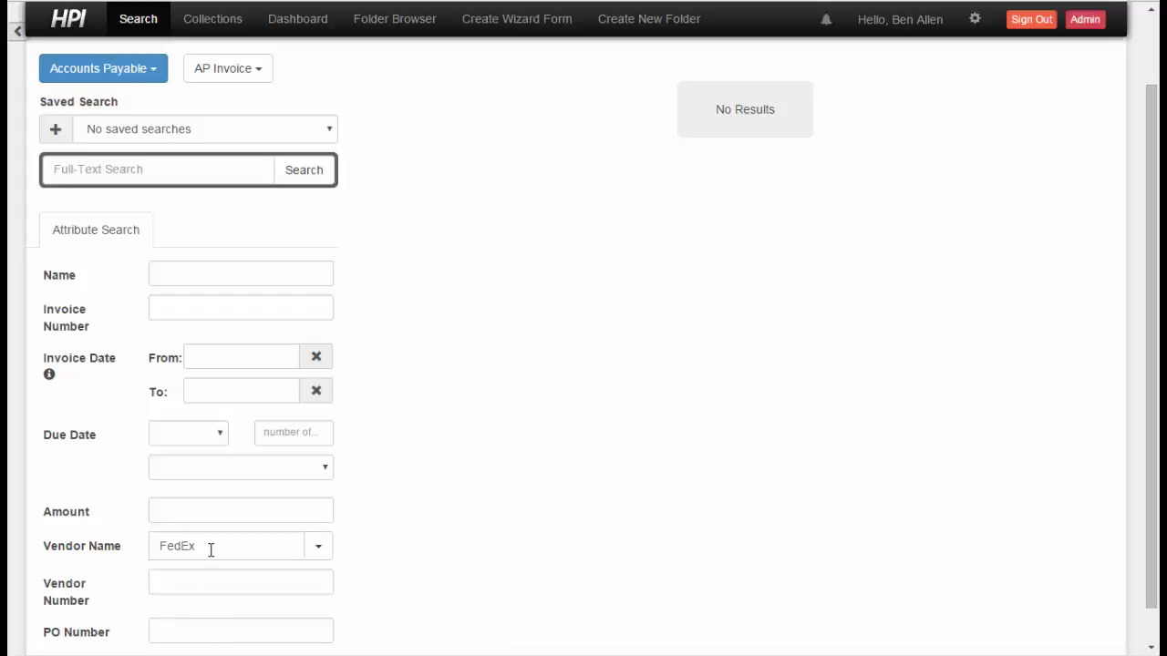
pyautogui.scroll(-1, 209, 547)
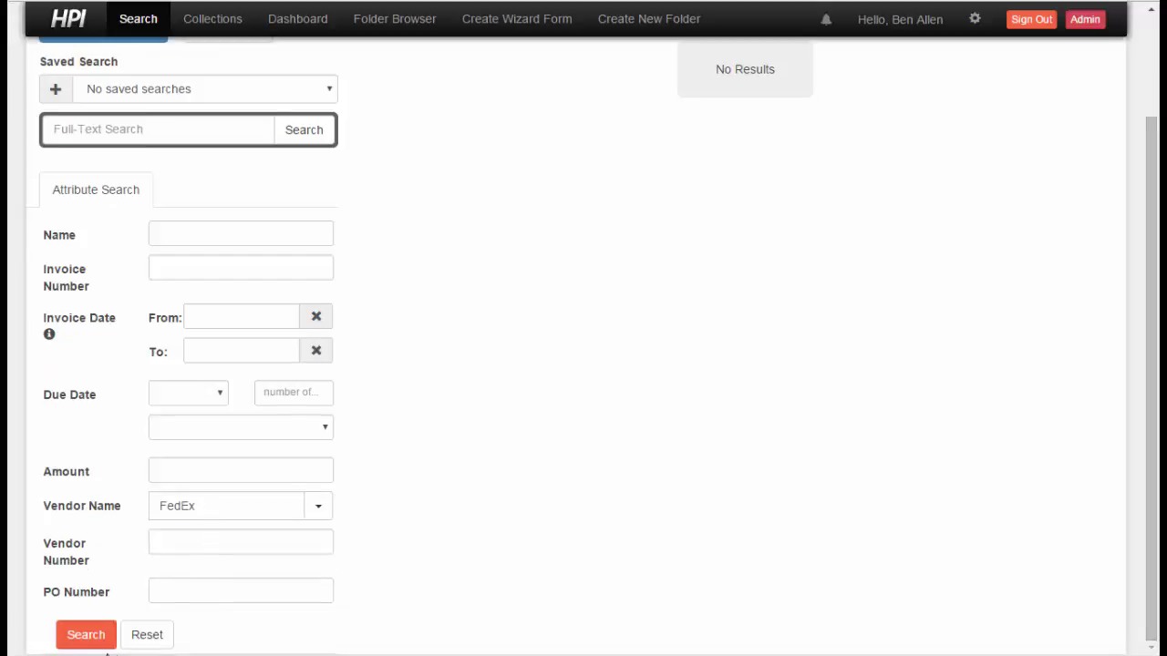
pyautogui.click(86, 636)
pyautogui.scroll(2, 151, 597)
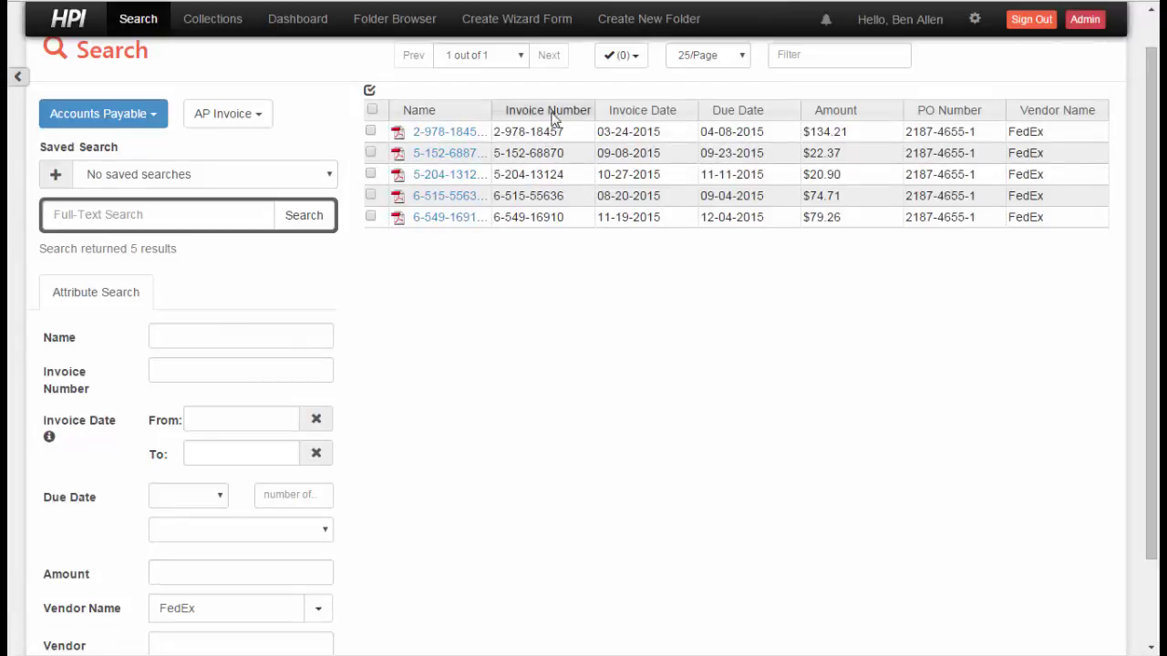
# - Select all invoices in the search results and generate a combined PDF from them under the default file name
pyautogui.click(369, 90)
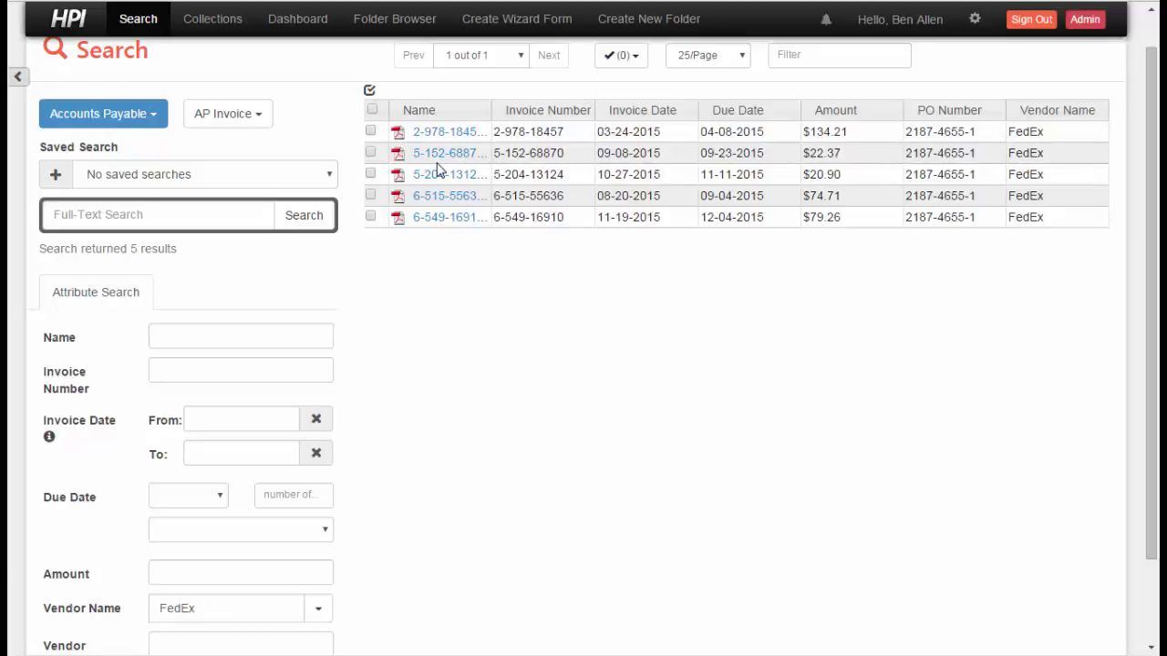
pyautogui.scroll(1, 438, 170)
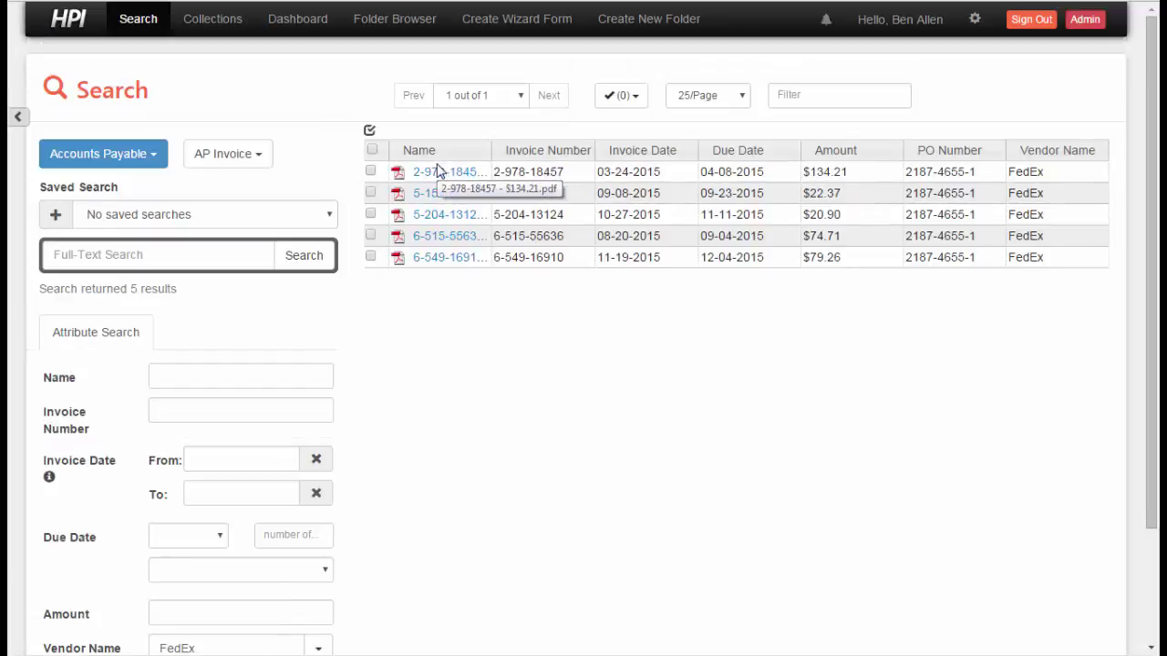
pyautogui.click(372, 150)
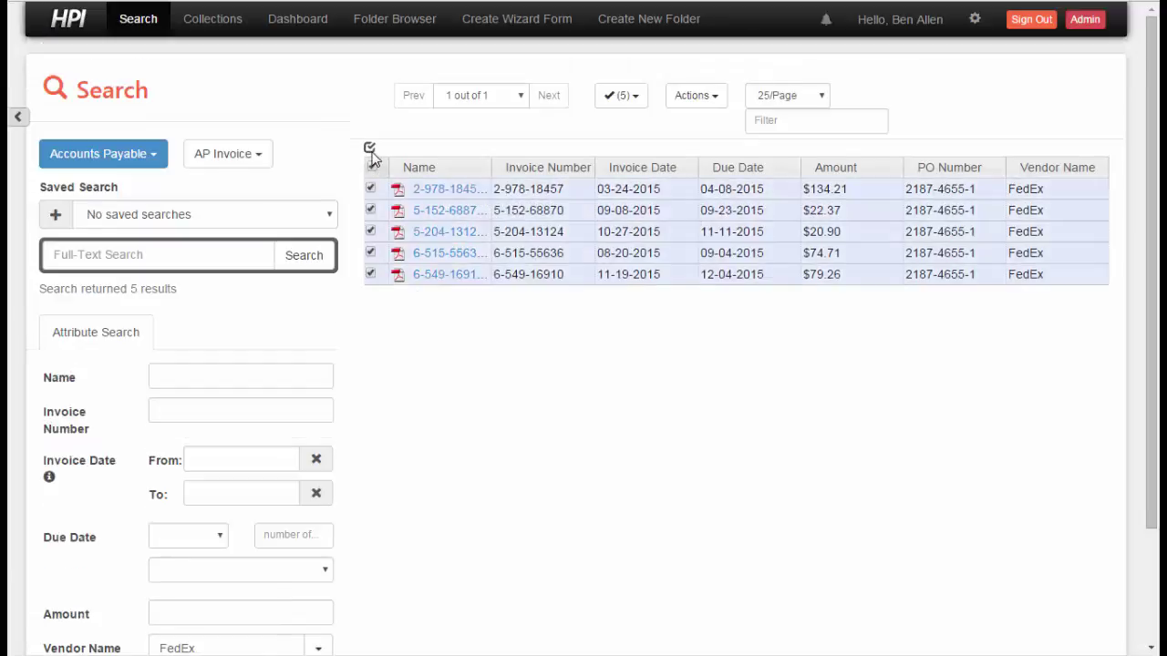
pyautogui.click(703, 100)
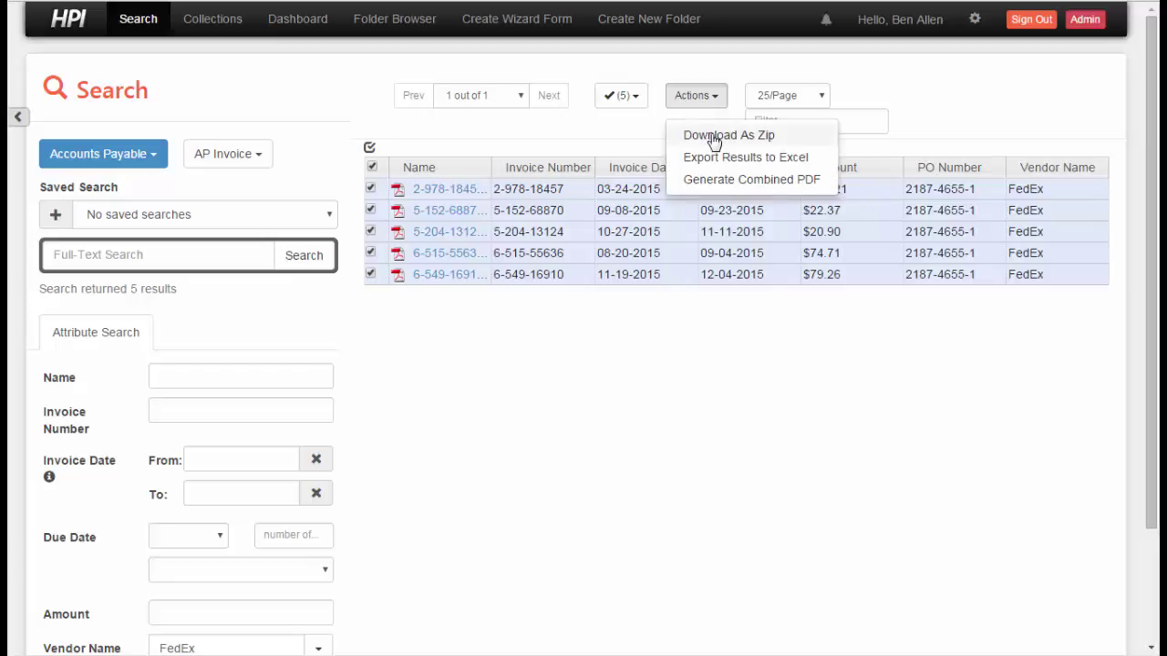
pyautogui.click(751, 179)
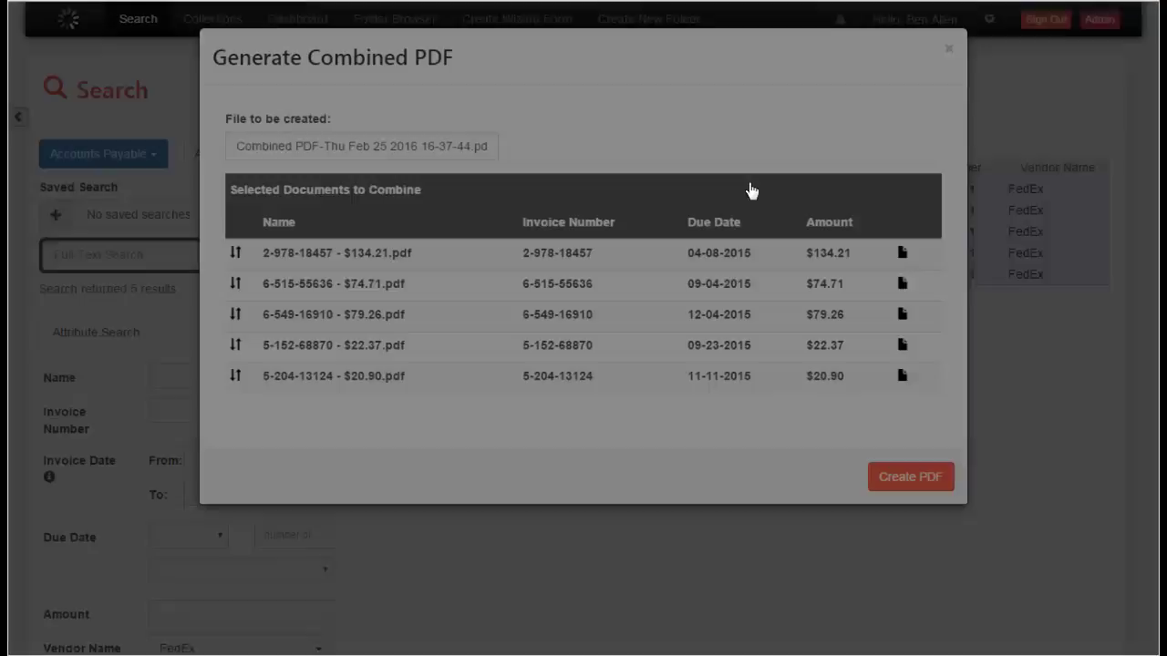
pyautogui.click(905, 487)
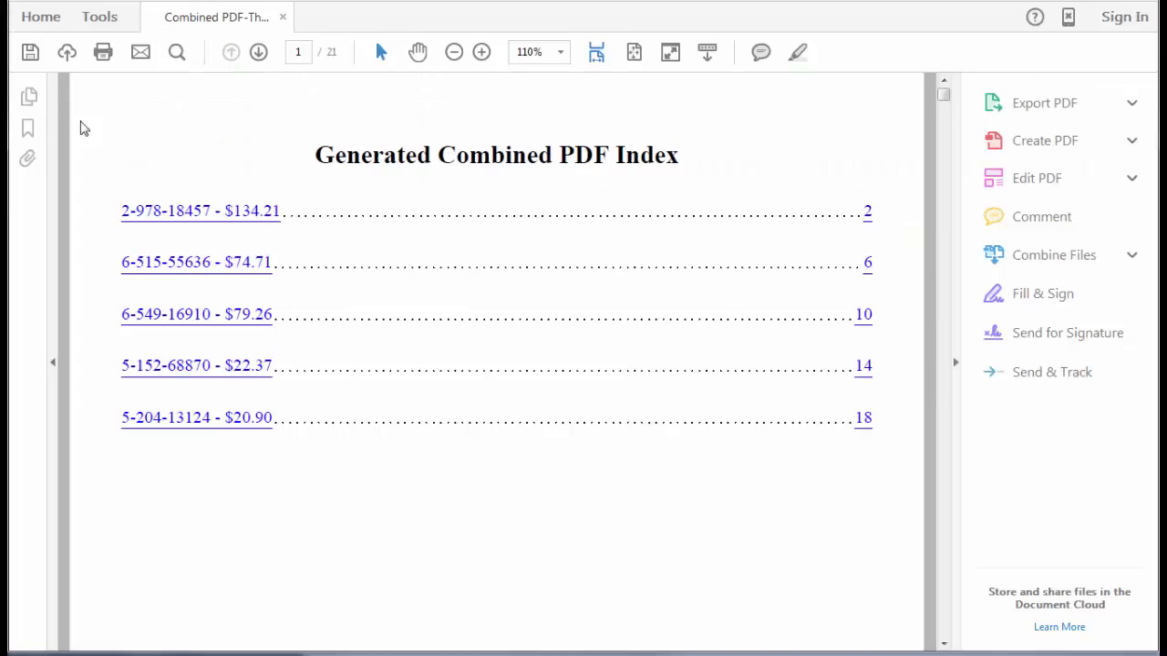
# - Show the combined PDF's bookmarks and go to the $22.37 invoice, then the $134.21 invoice
pyautogui.click(27, 128)
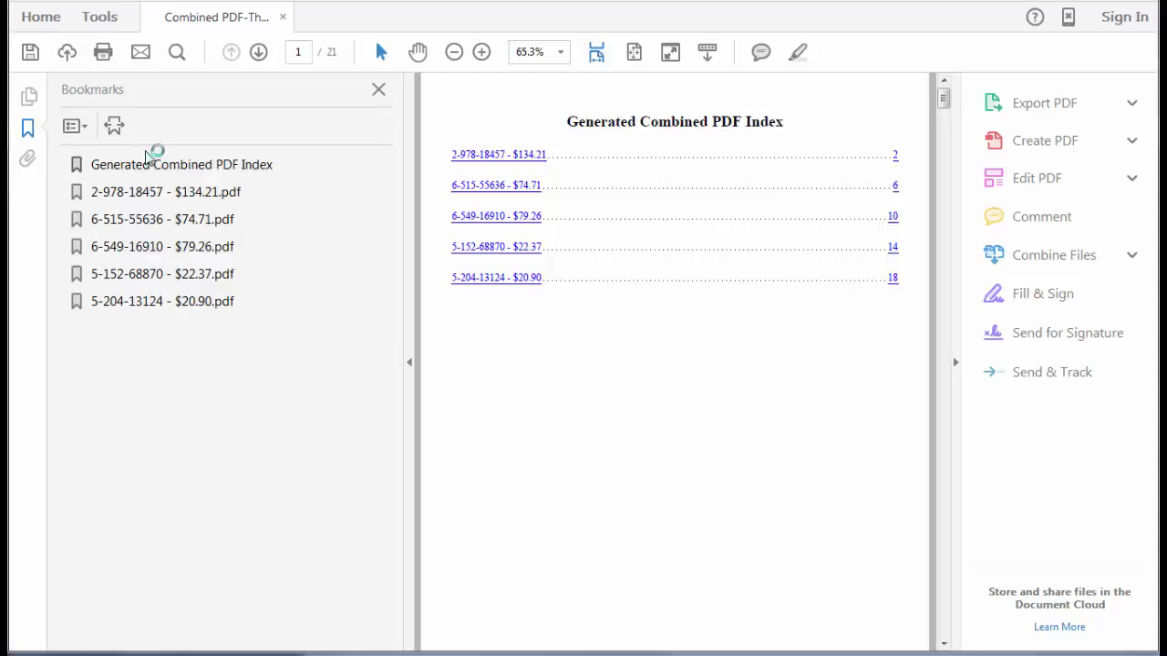
pyautogui.click(158, 279)
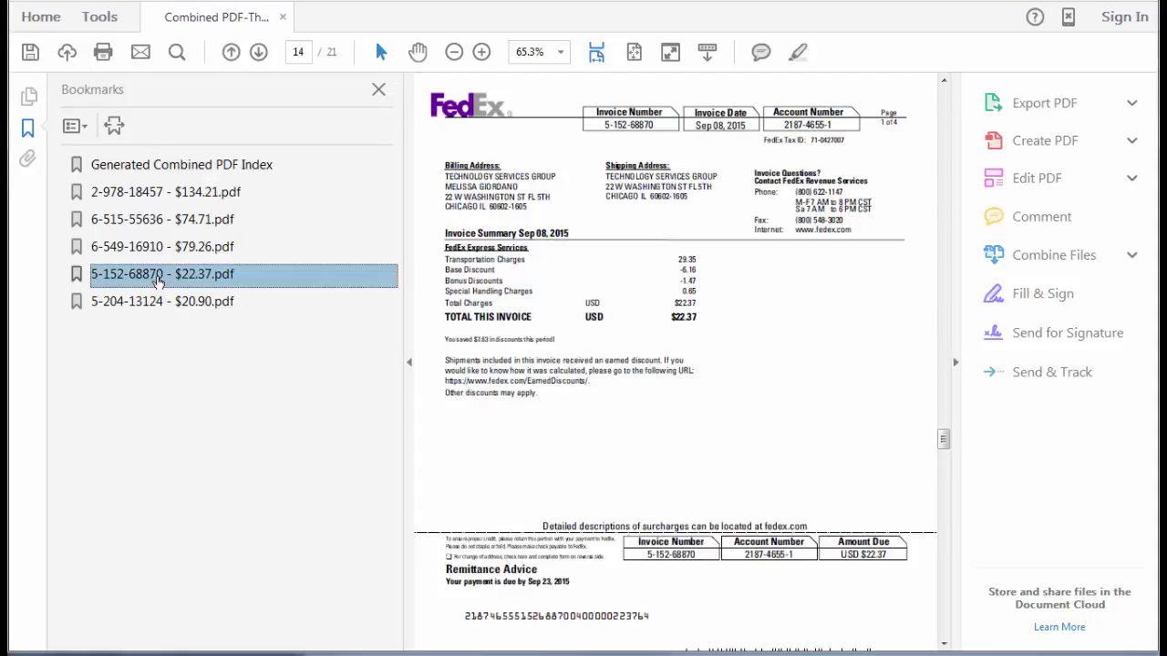
pyautogui.click(159, 194)
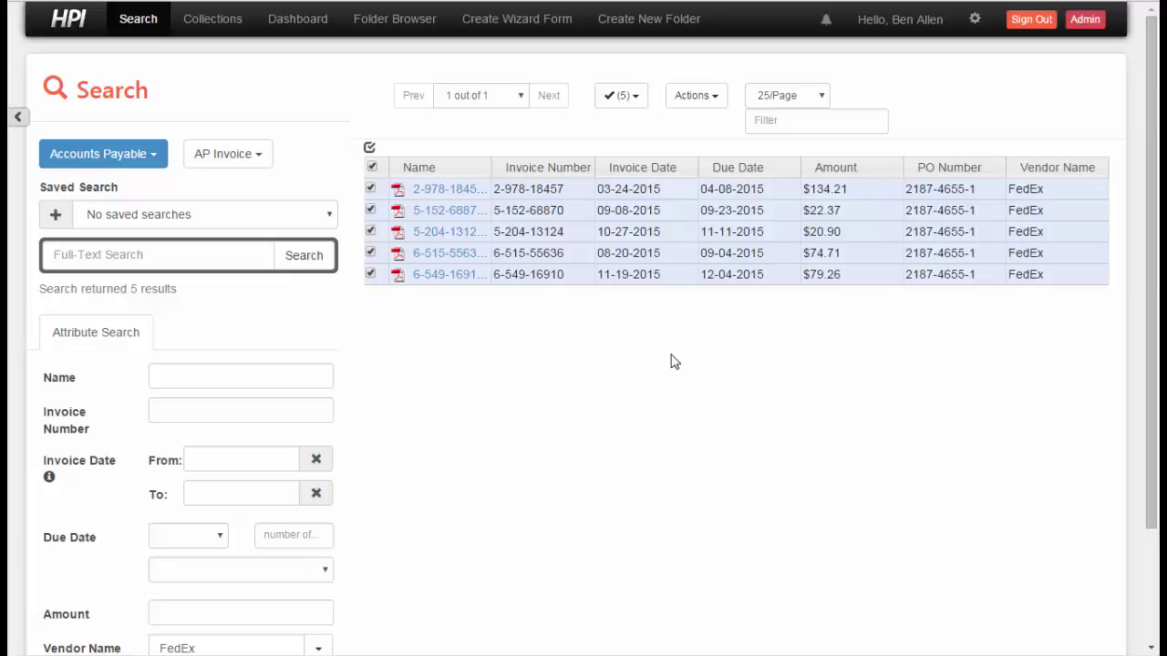
# - Open the $134.21 invoice from the HPI search results, view its related PO side by side, and close the PO
pyautogui.click(434, 191)
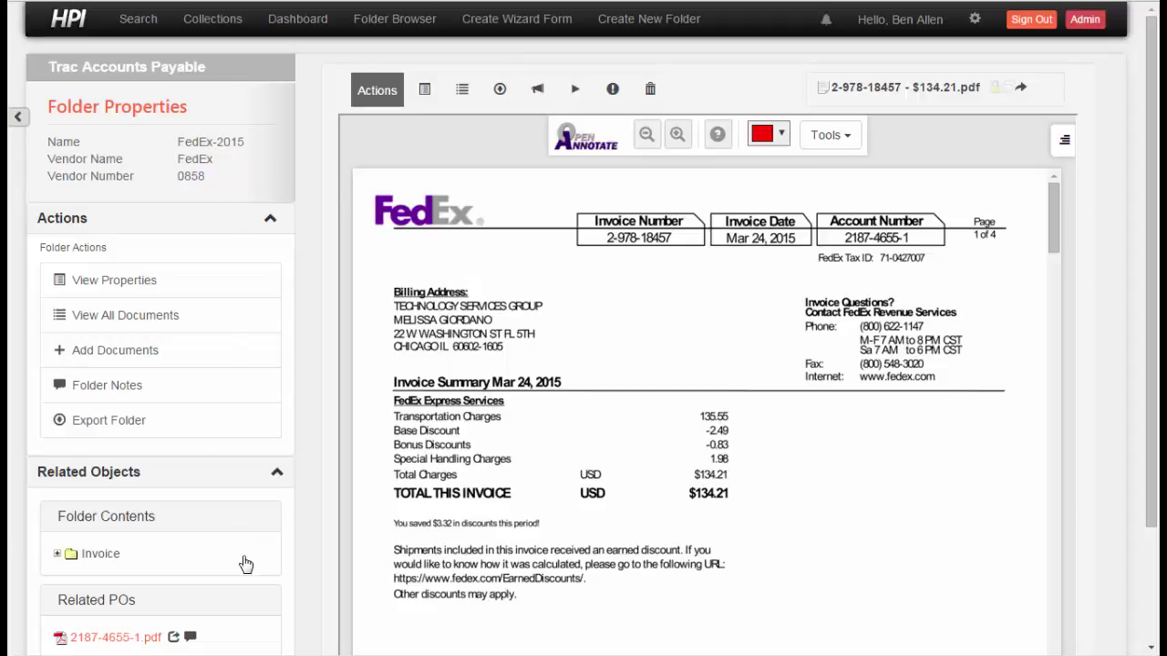
pyautogui.scroll(-2, 244, 564)
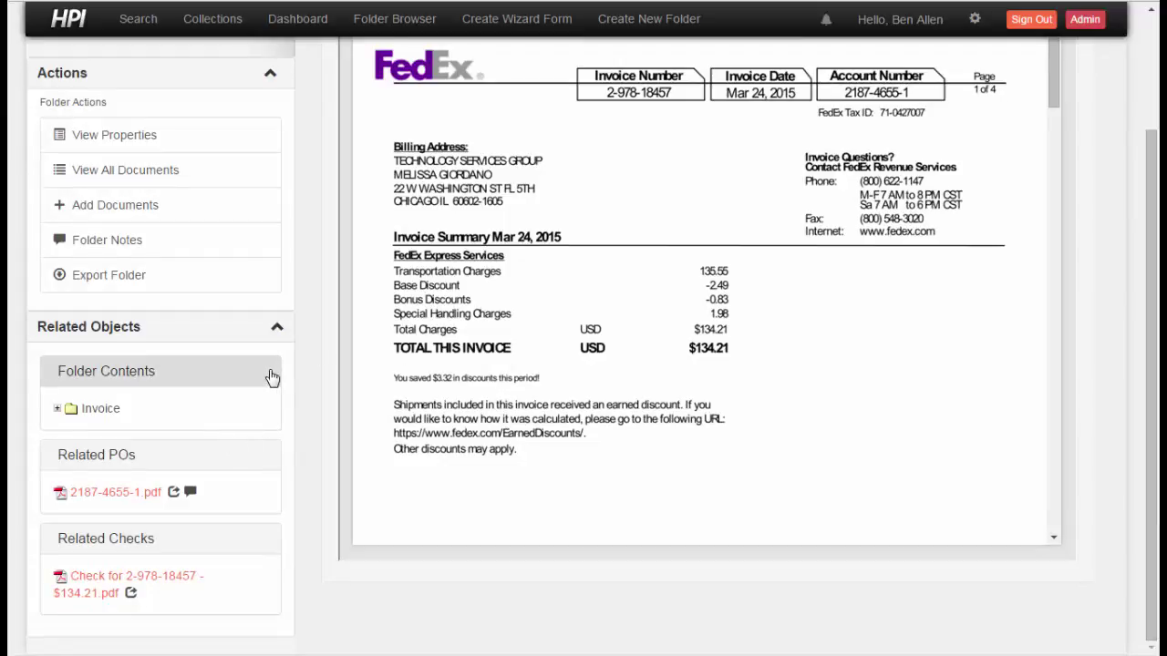
pyautogui.click(174, 493)
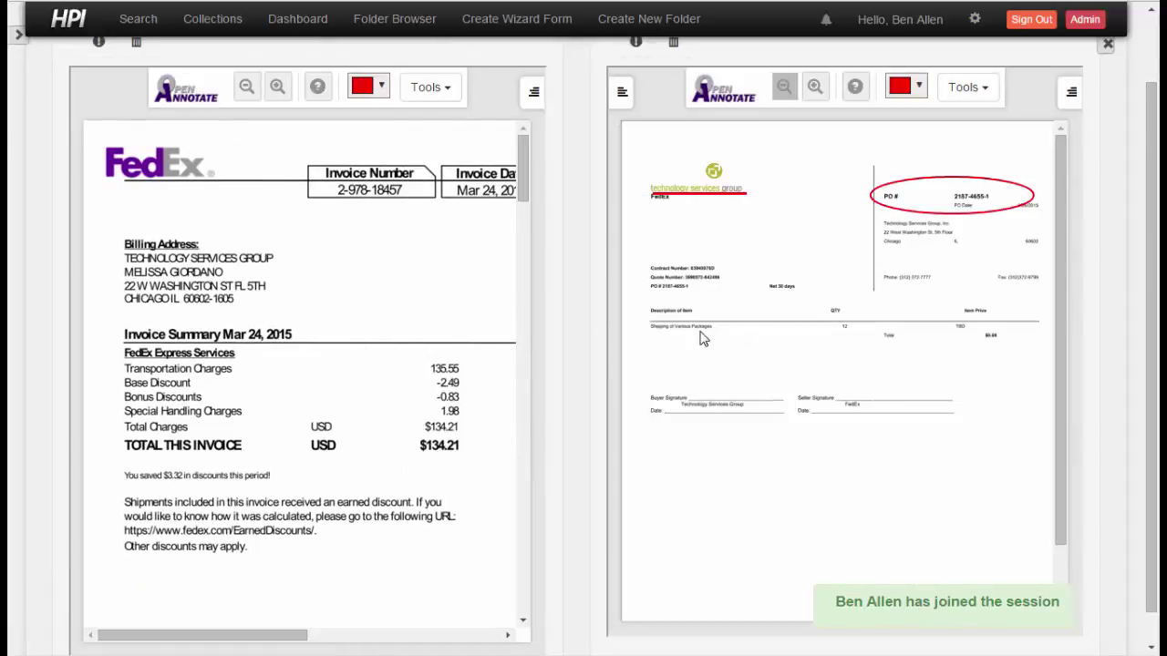
pyautogui.click(1109, 50)
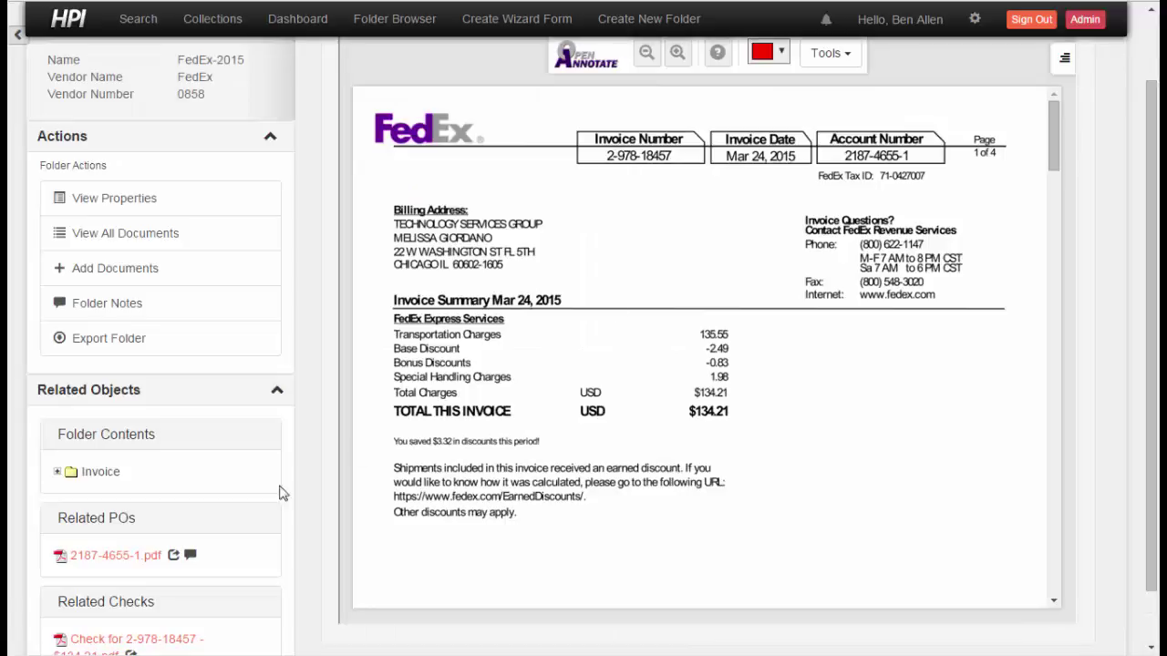
# - View the related check beside the $134.21 invoice and close the check
pyautogui.scroll(-1, 237, 510)
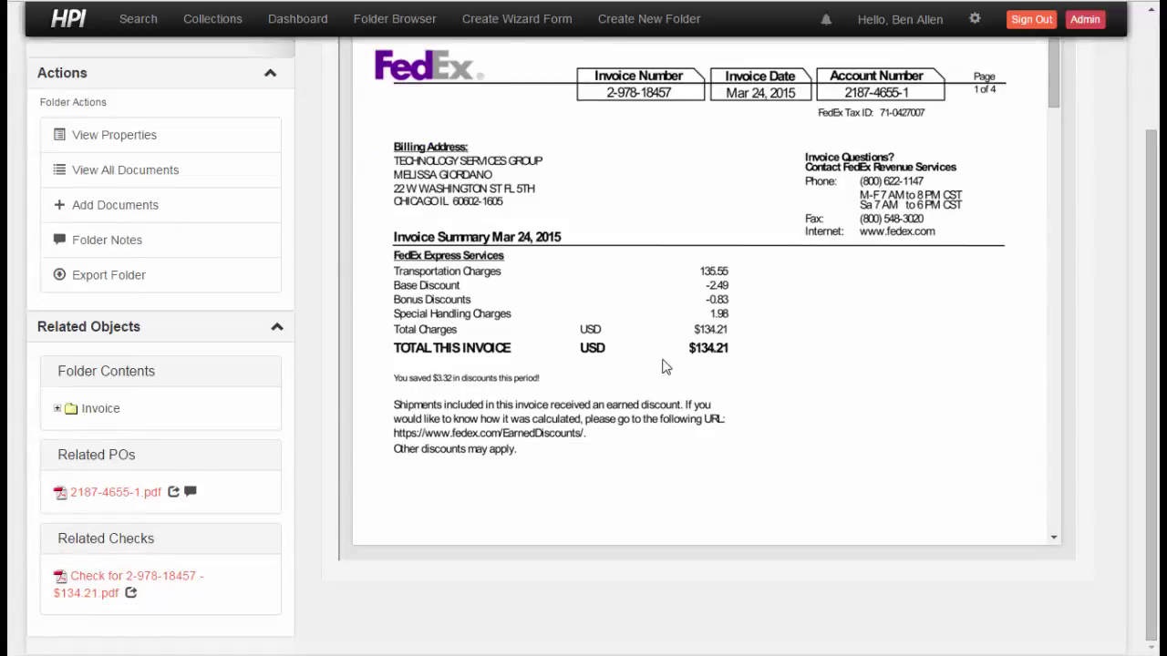
pyautogui.click(132, 595)
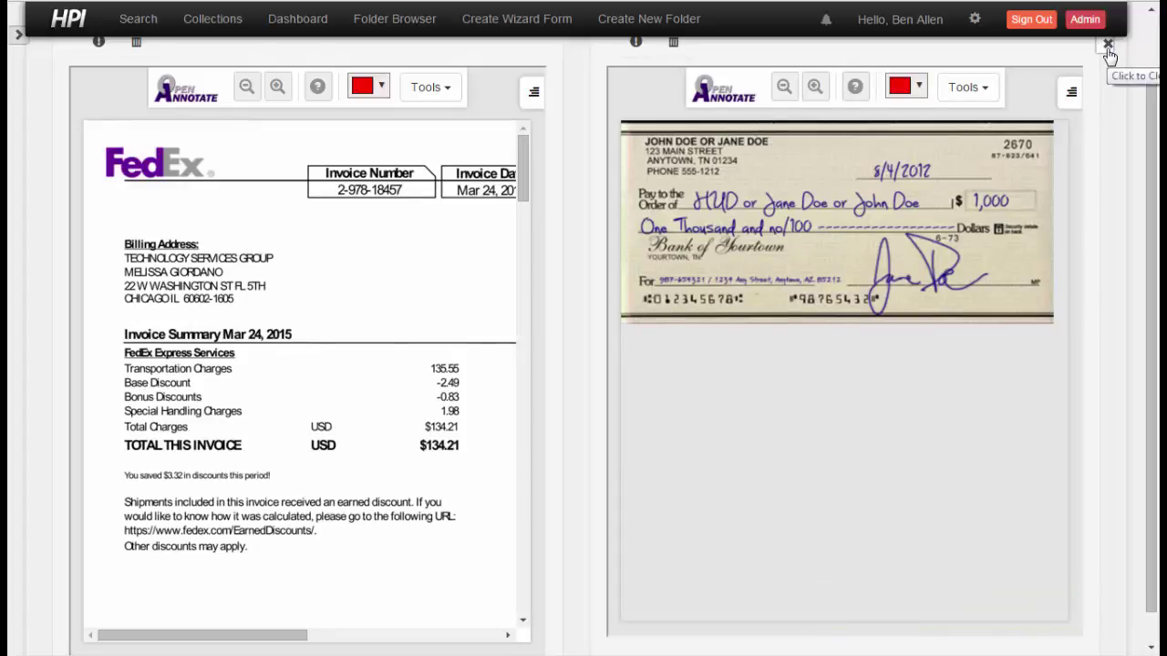
pyautogui.click(1108, 48)
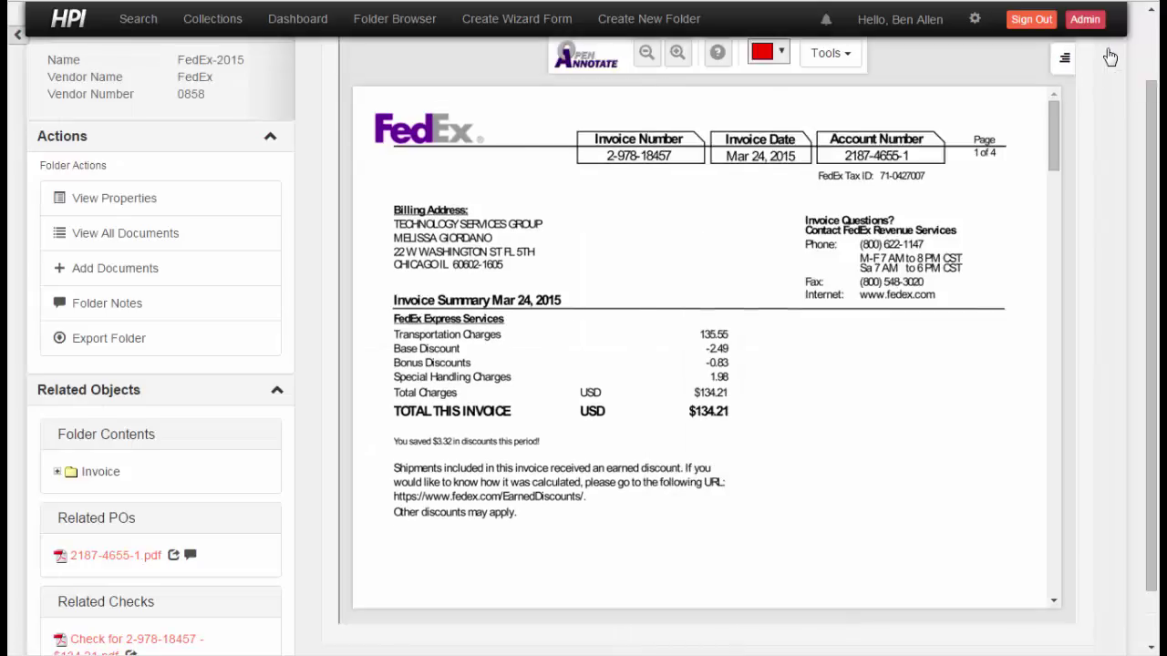